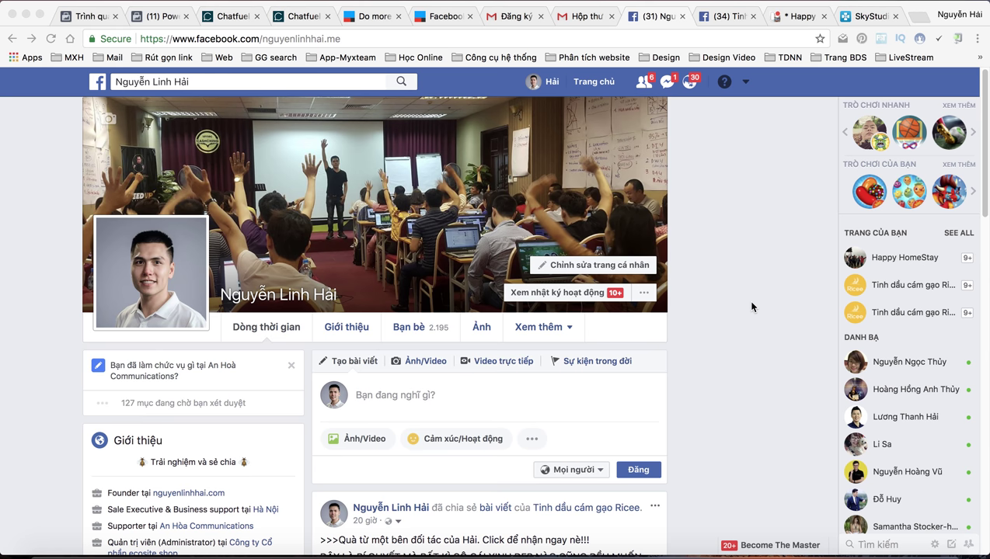
Switch to Facebook Ads Manager and open the Đối tượng (Audiences) page.
{"action": "left_click", "coordinate": [98, 17]}
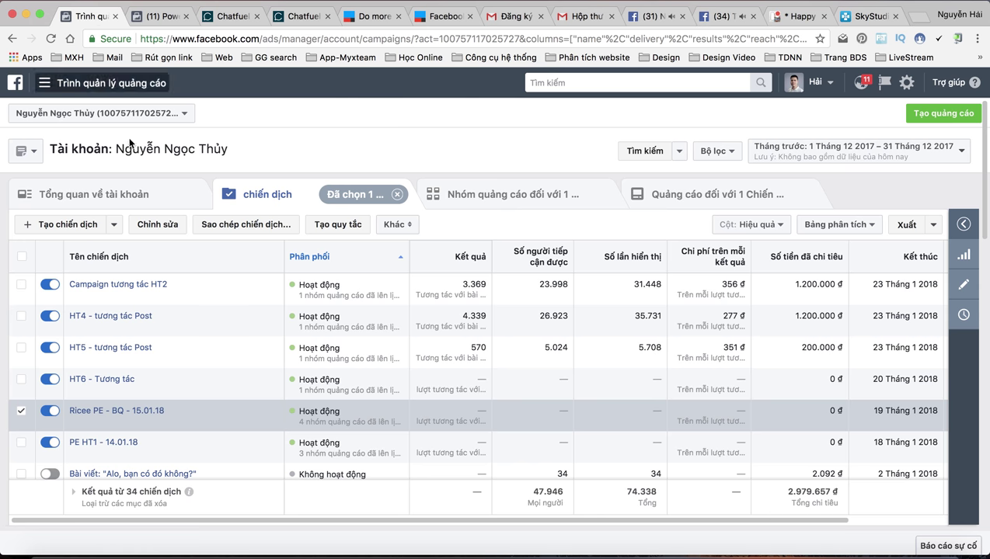
{"action": "left_click", "coordinate": [47, 85]}
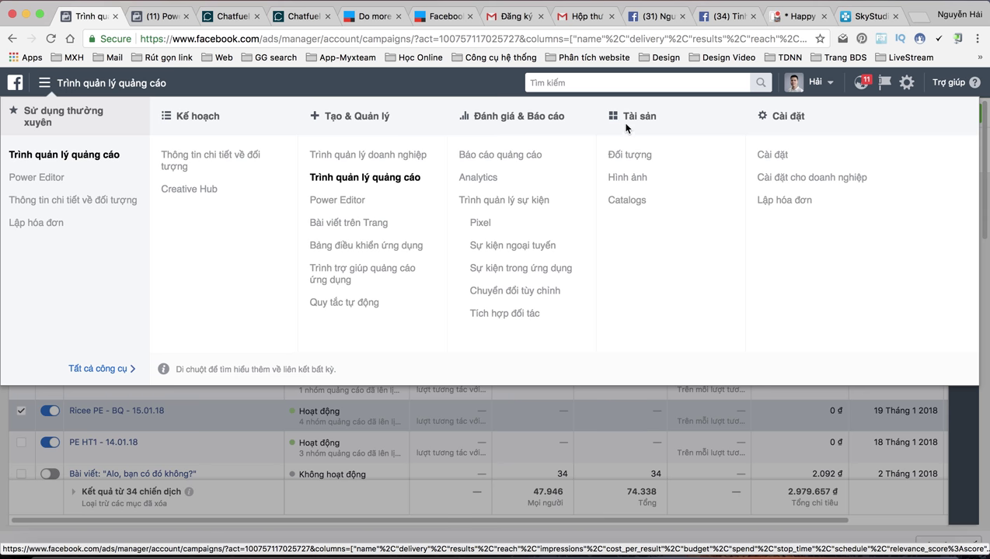
{"action": "left_click", "coordinate": [635, 155]}
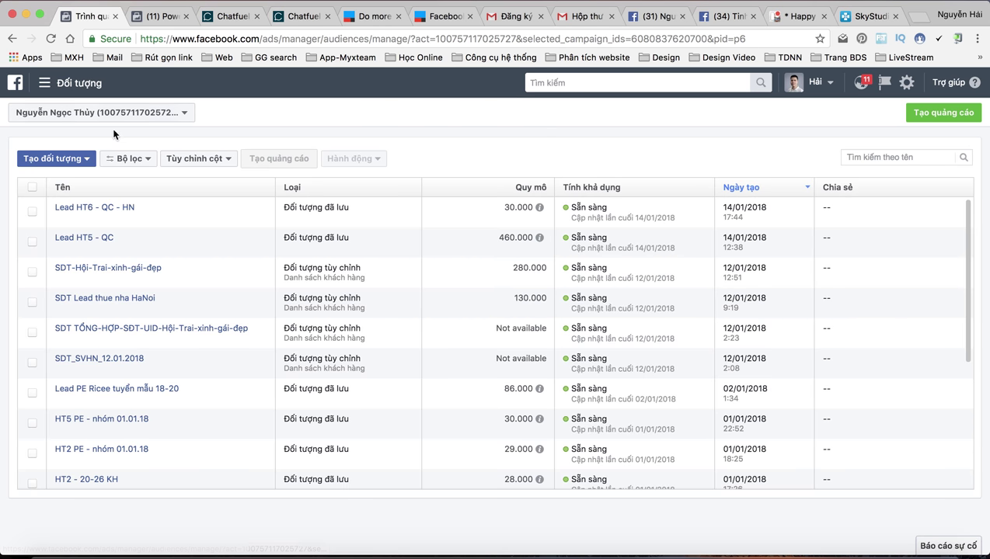
Start a custom audience (Đối tượng tùy chỉnh) from customer records, using your own file or pasted data as the source.
{"action": "left_click", "coordinate": [66, 158]}
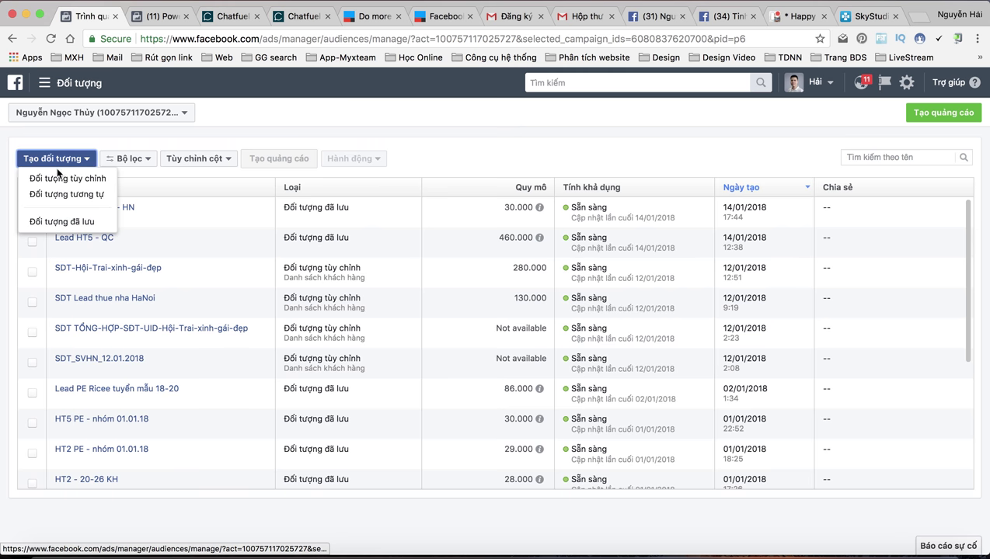
{"action": "left_click", "coordinate": [65, 180]}
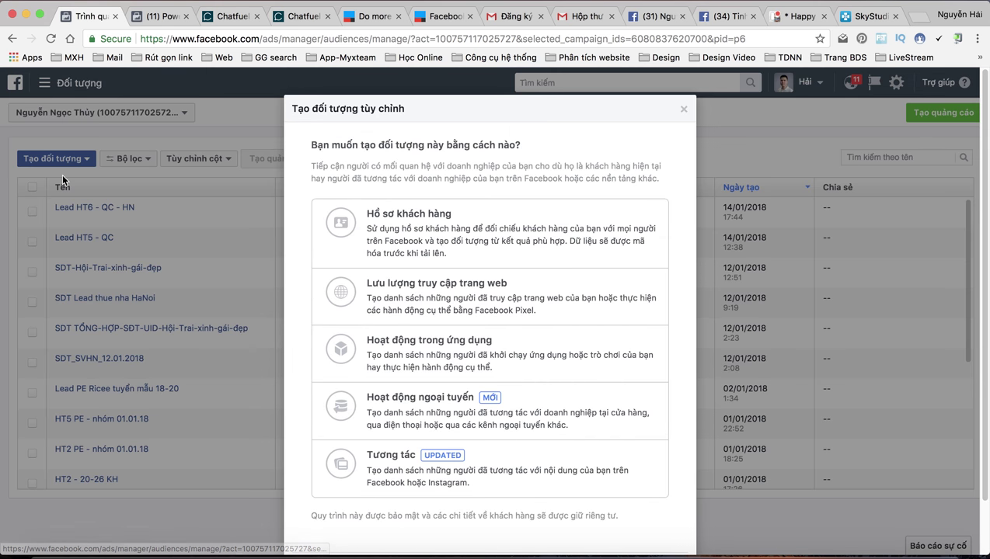
{"action": "left_click", "coordinate": [406, 217]}
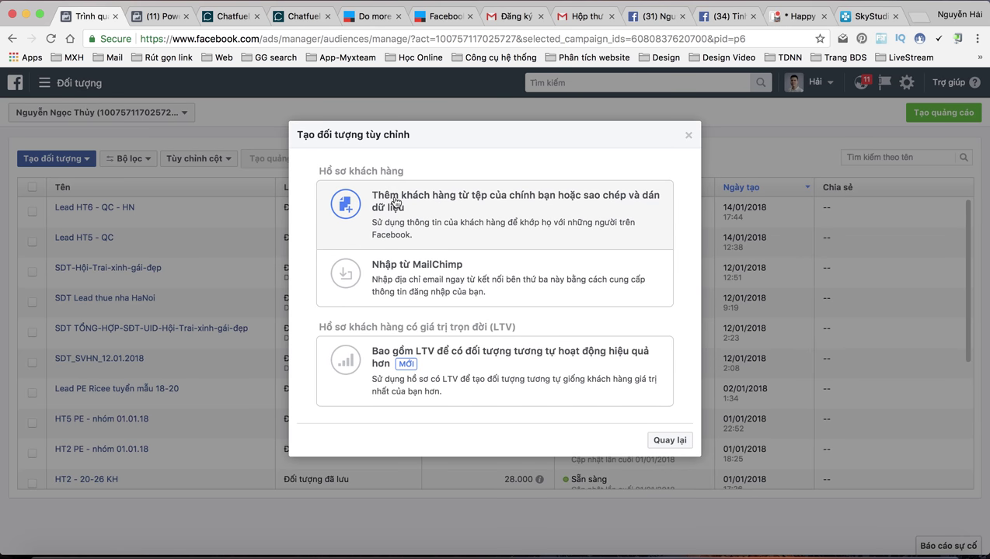
{"action": "left_click", "coordinate": [516, 199]}
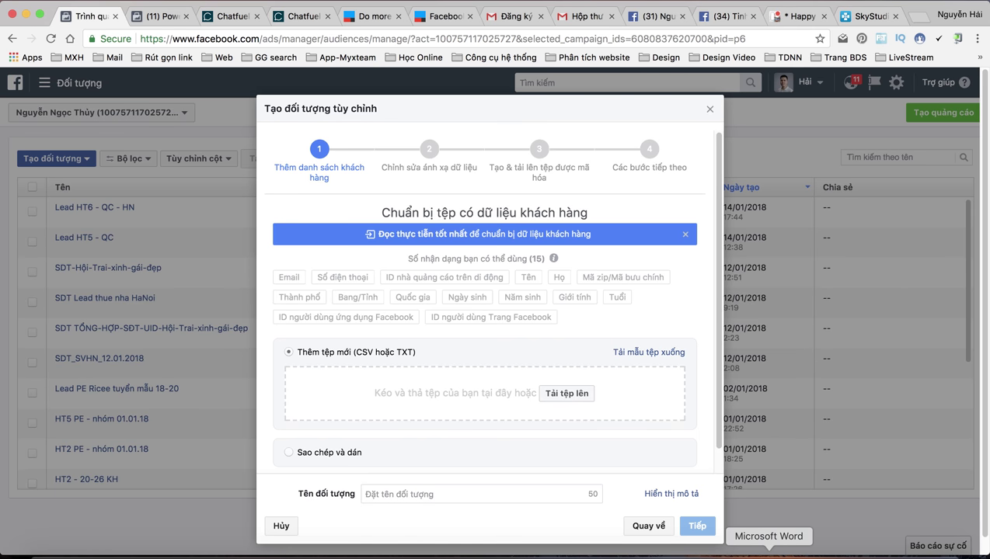
In the Excel workbook FILE-TỔNG-HỢP-SĐT-UID-Hội-Trai-xinh-gái-đẹp, copy the Phone column from cell B3500 up to its header.
{"action": "left_click", "coordinate": [730, 555]}
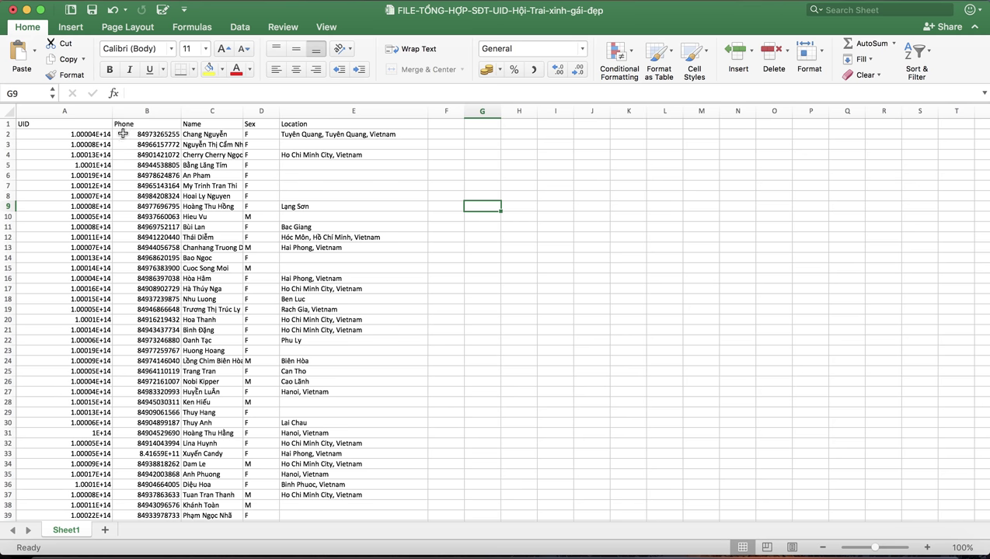
{"action": "left_click", "coordinate": [24, 92]}
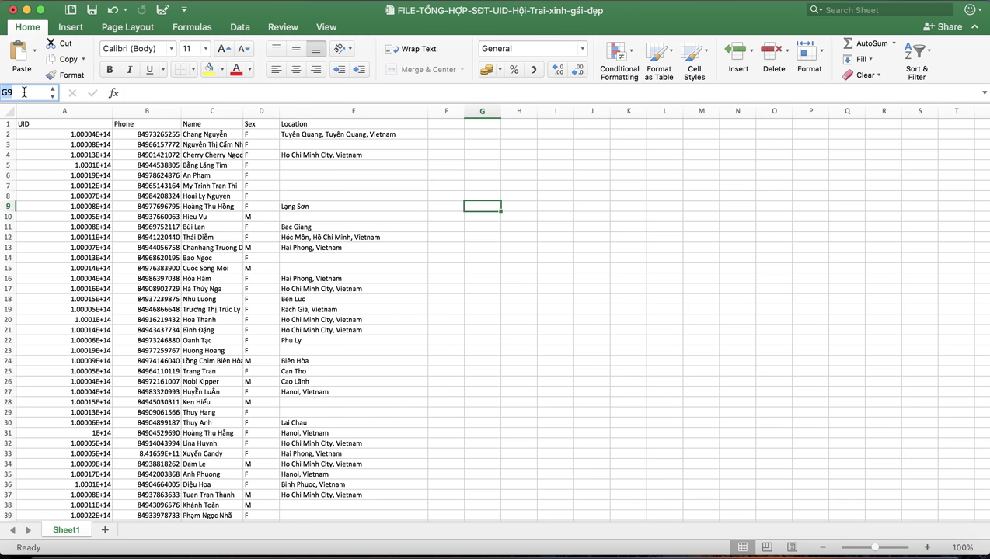
{"action": "type", "text": "B3500"}
{"action": "key", "text": "Return"}
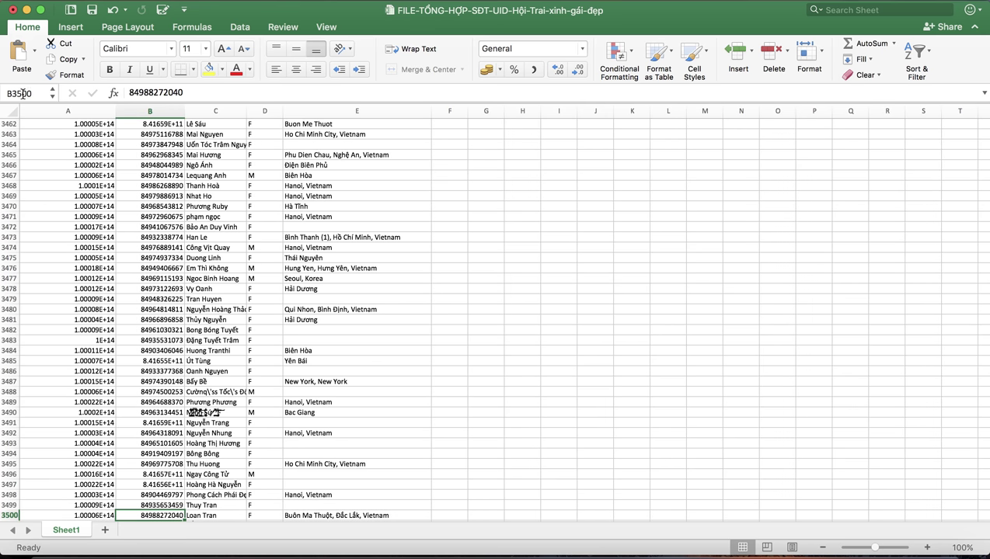
{"action": "scroll", "coordinate": [152, 379], "scroll_direction": "down", "scroll_amount": 2}
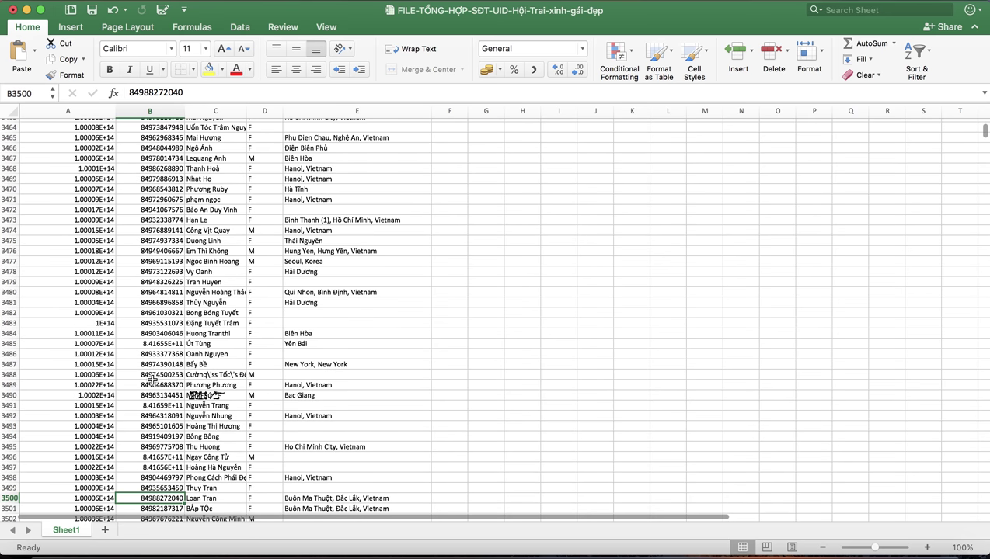
{"action": "scroll", "coordinate": [152, 378], "scroll_direction": "down", "scroll_amount": 1}
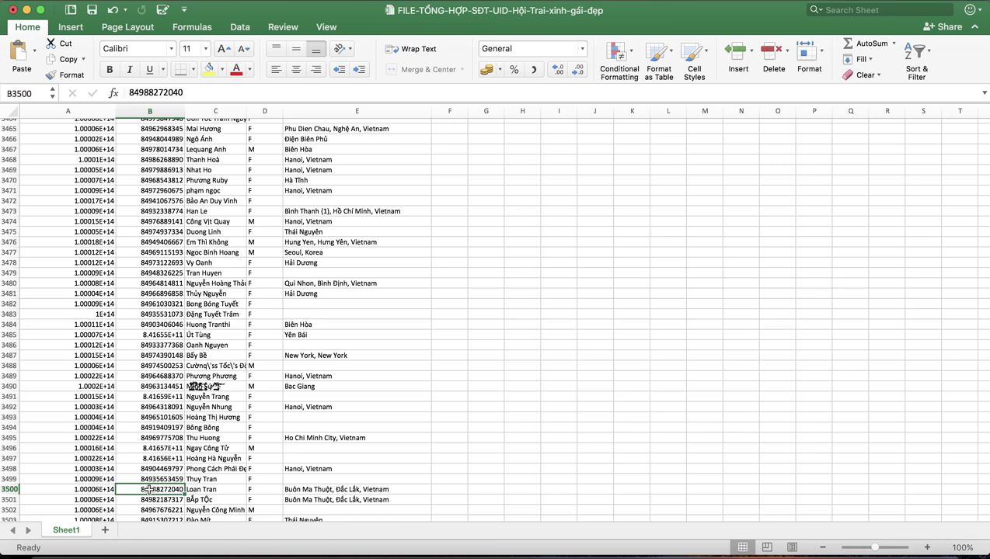
{"action": "key", "text": "super+shift+Up"}
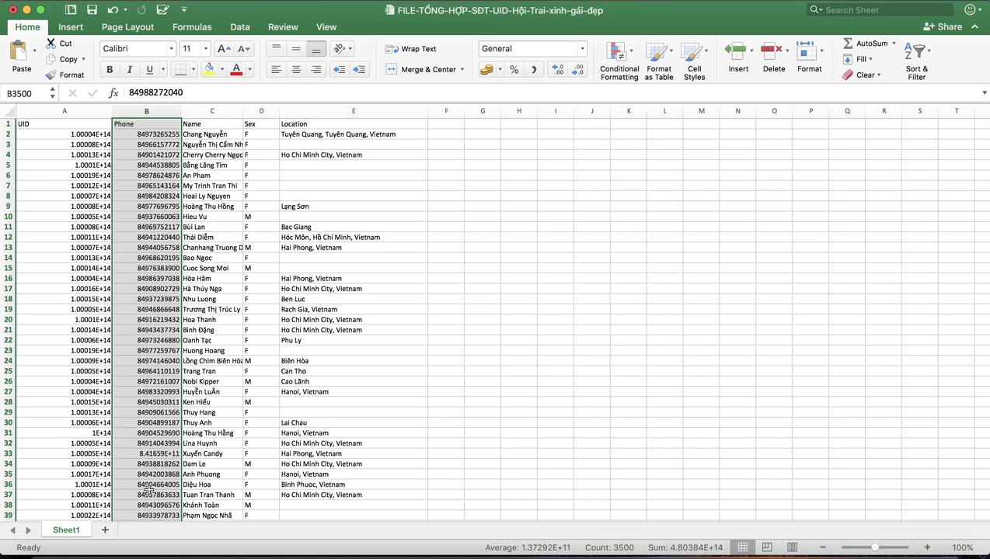
{"action": "key", "text": "super+c"}
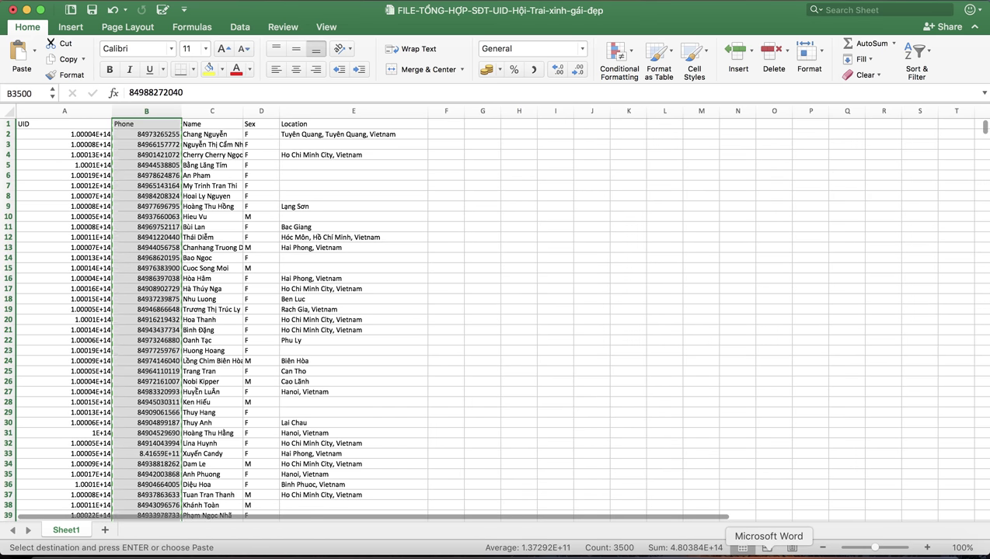
Paste the copied phone column into a blank Microsoft Word document and delete the "Phone" heading at its start.
{"action": "left_click", "coordinate": [769, 555]}
{"action": "left_click", "coordinate": [259, 93]}
{"action": "left_click", "coordinate": [258, 95]}
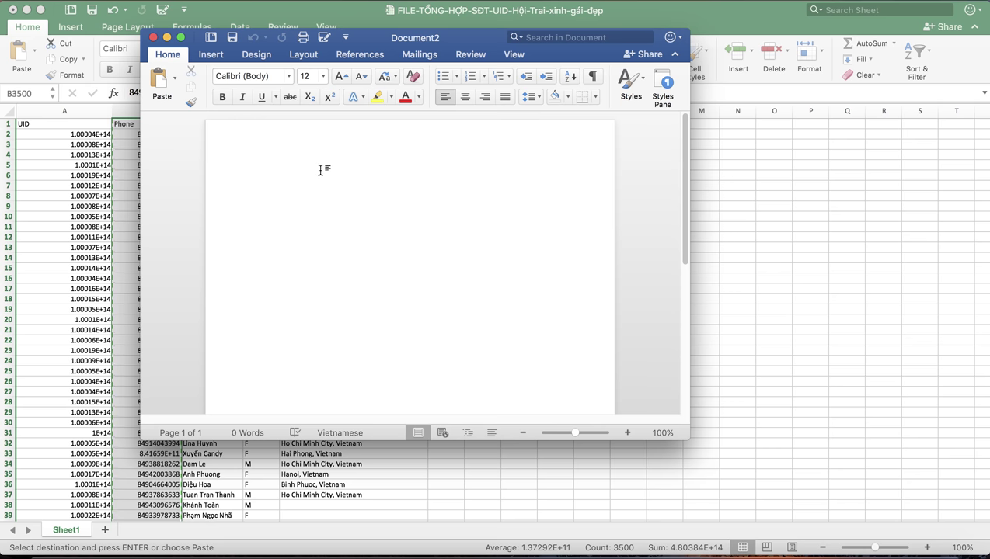
{"action": "key", "text": "super+v"}
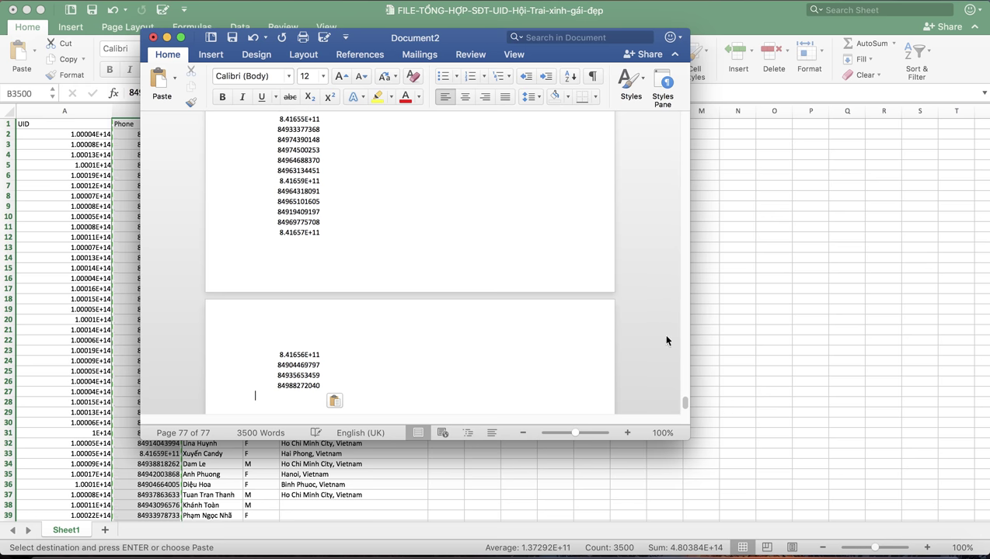
{"action": "left_click_drag", "start_coordinate": [686, 402], "coordinate": [692, 105]}
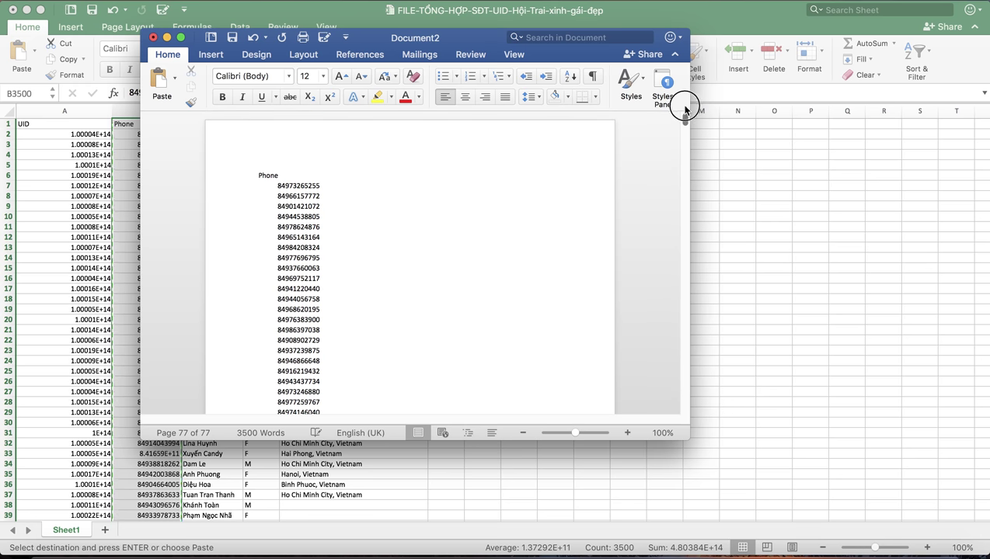
{"action": "left_click", "coordinate": [280, 177]}
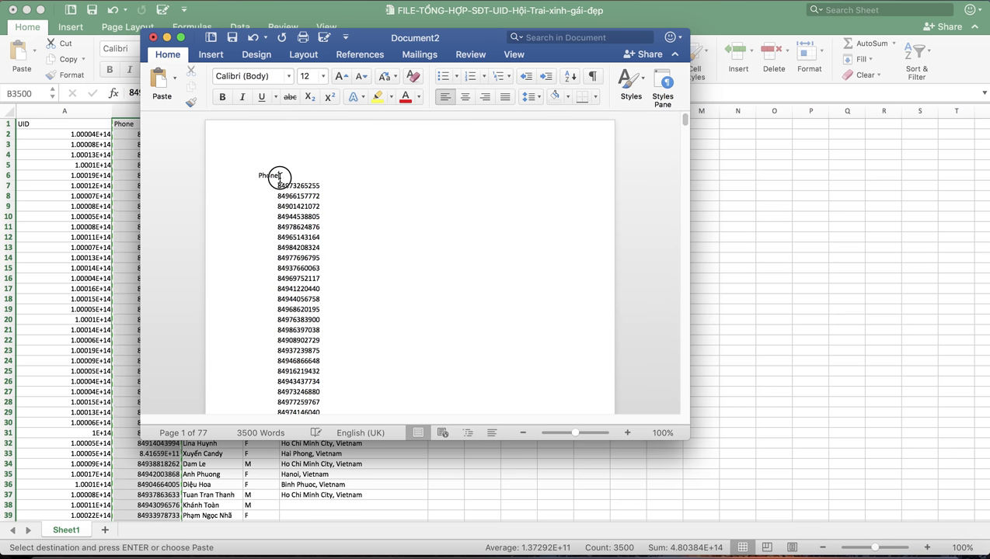
{"action": "key", "text": "BackSpace"}
Save the document to the Desktop as "DSKH - HN" in Plain Text (.txt) format with Mac OS (Default) encoding, and close it.
{"action": "left_click", "coordinate": [324, 37]}
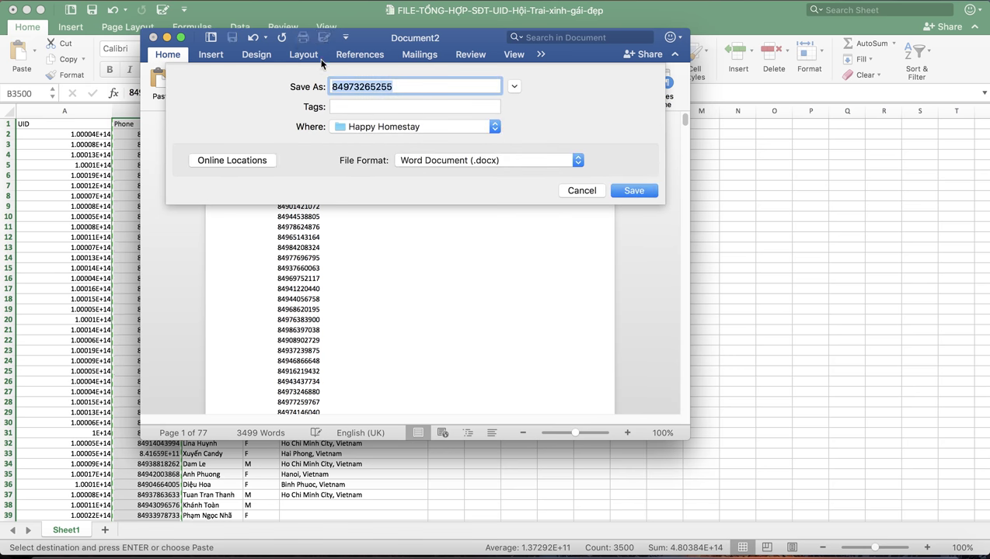
{"action": "left_click", "coordinate": [401, 129]}
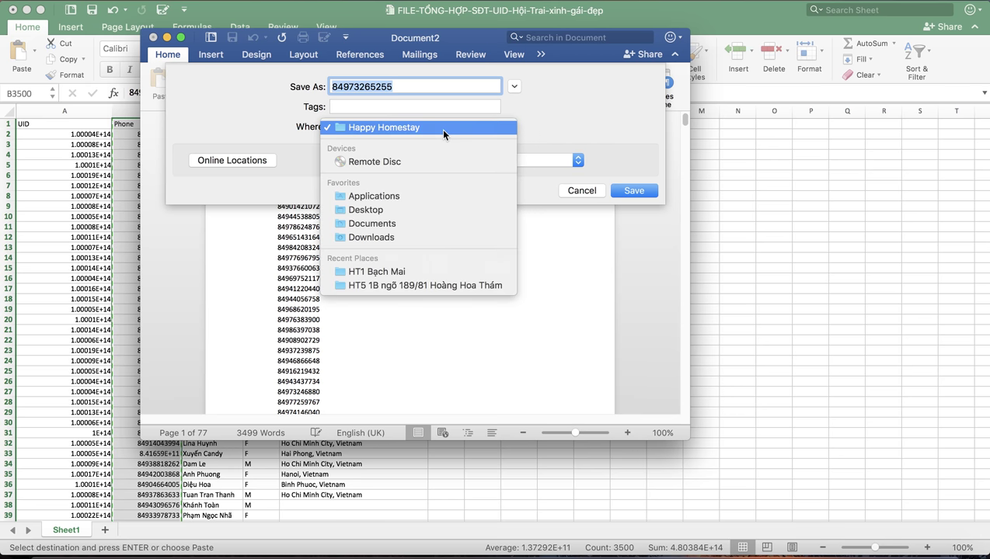
{"action": "left_click", "coordinate": [365, 209]}
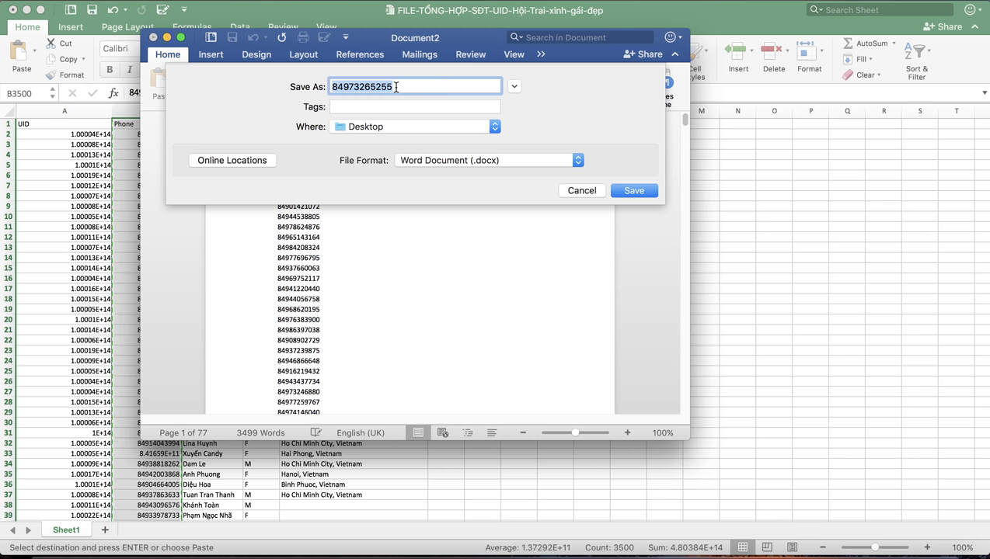
{"action": "type", "text": "DSKH -"}
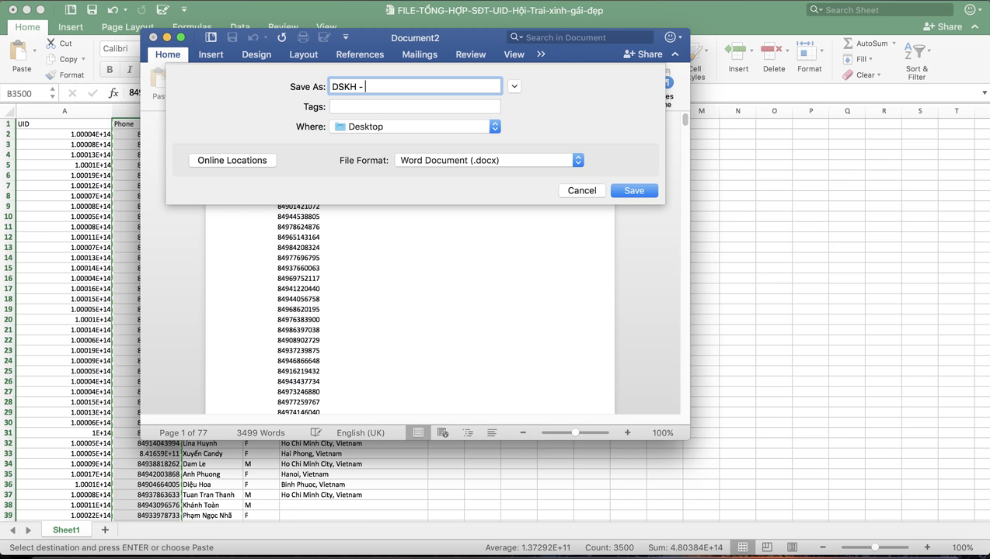
{"action": "type", "text": " HN"}
{"action": "left_click", "coordinate": [517, 161]}
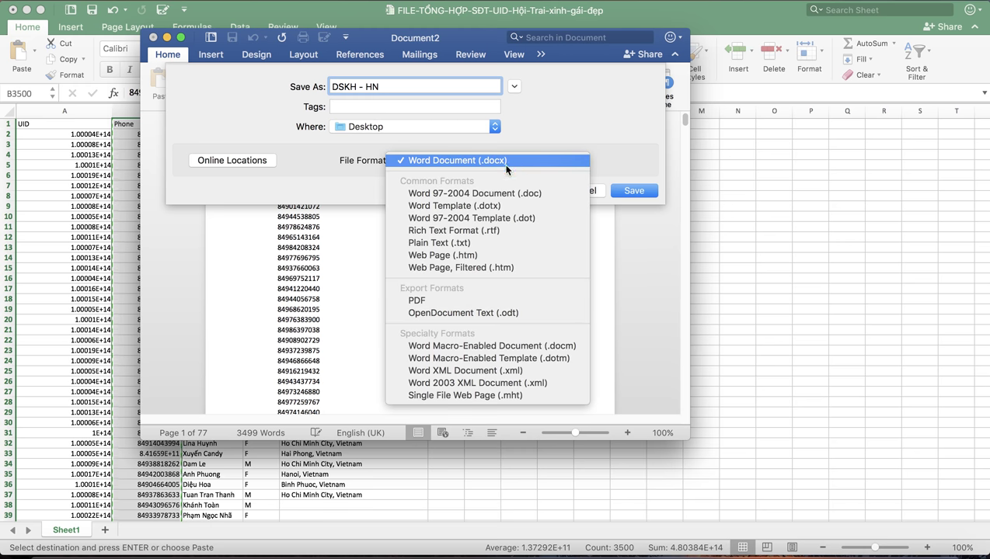
{"action": "left_click", "coordinate": [452, 243]}
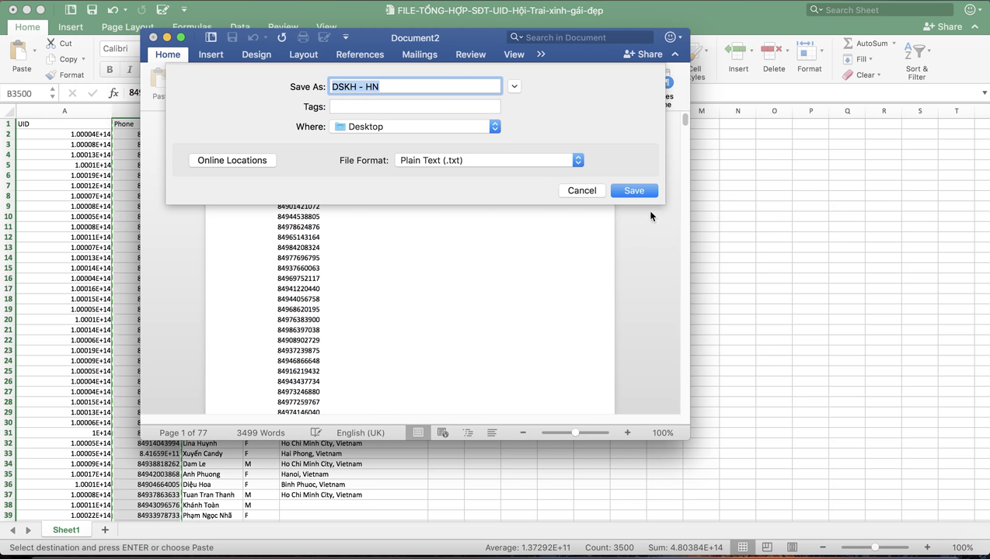
{"action": "left_click", "coordinate": [636, 190]}
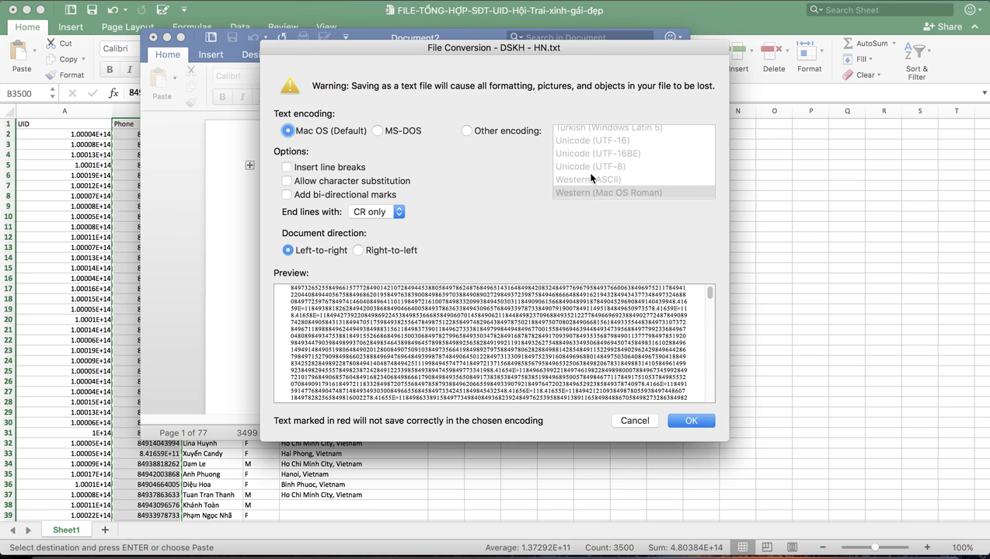
{"action": "left_click", "coordinate": [690, 423]}
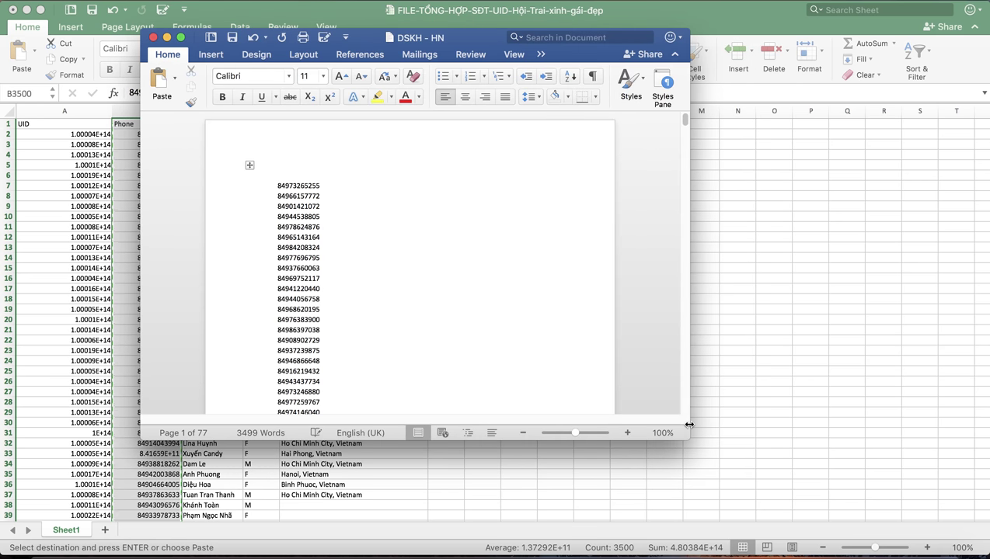
{"action": "left_click", "coordinate": [152, 37]}
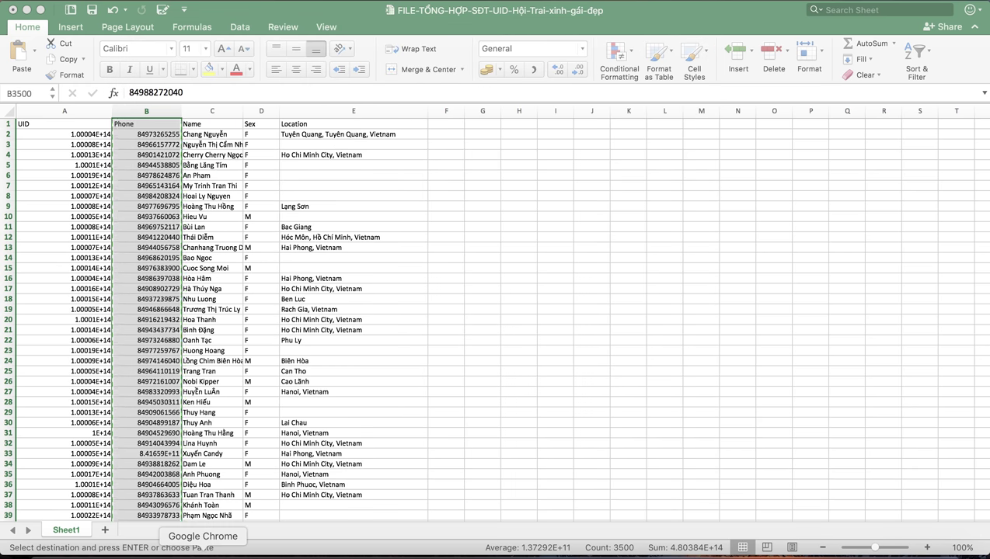
Return to the custom audience form in Google Chrome and add the Desktop file DSKH - HN.txt as the customer list.
{"action": "left_click", "coordinate": [202, 550]}
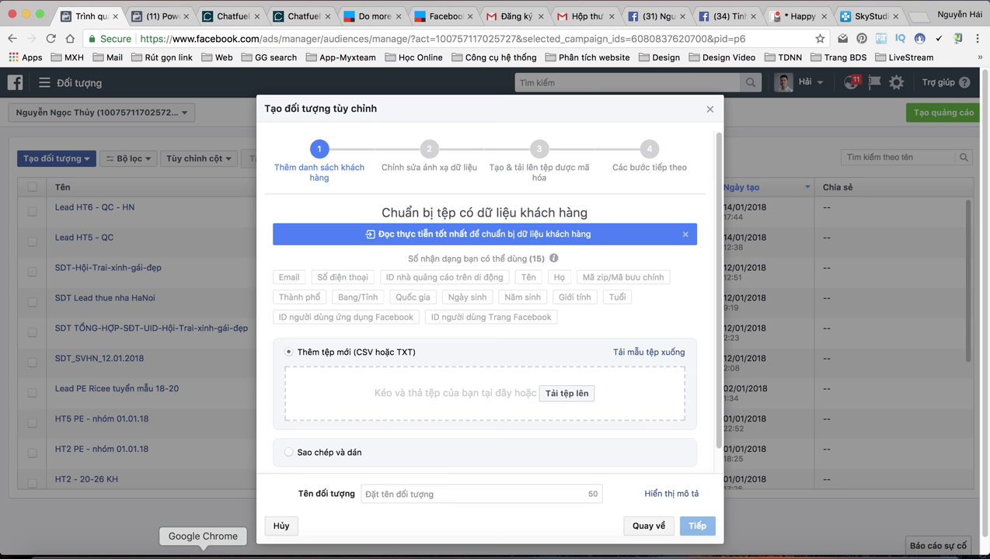
{"action": "left_click", "coordinate": [567, 394]}
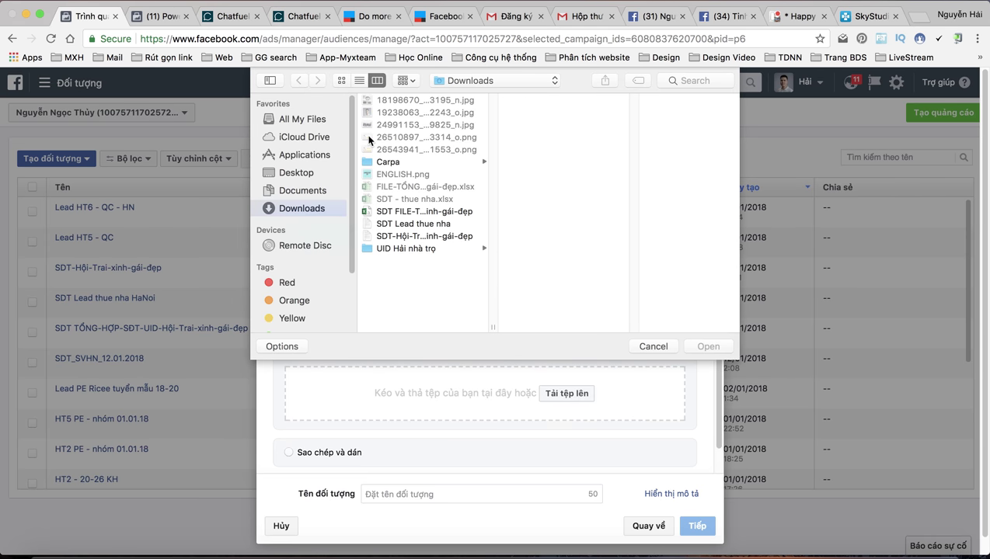
{"action": "left_click", "coordinate": [297, 173]}
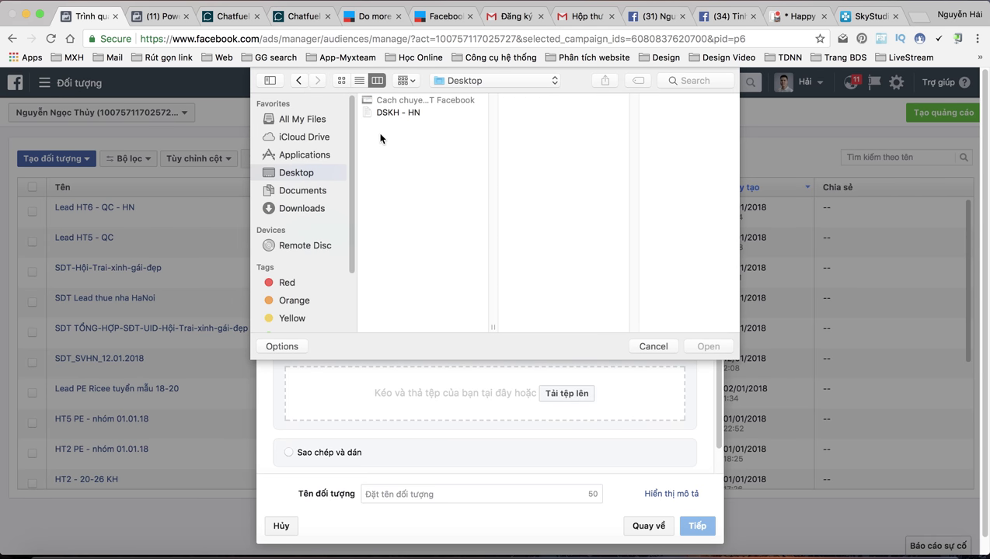
{"action": "left_click", "coordinate": [399, 114]}
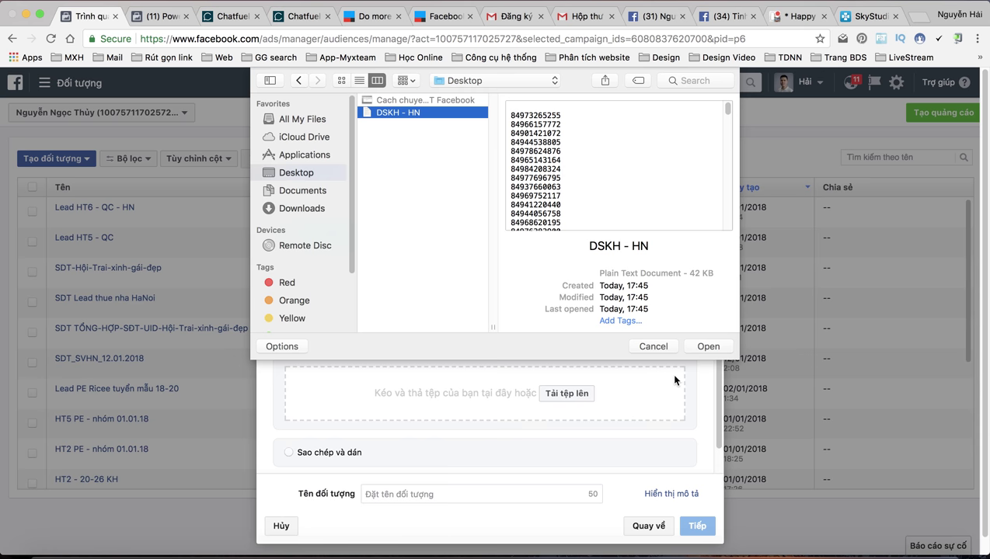
{"action": "left_click", "coordinate": [705, 347]}
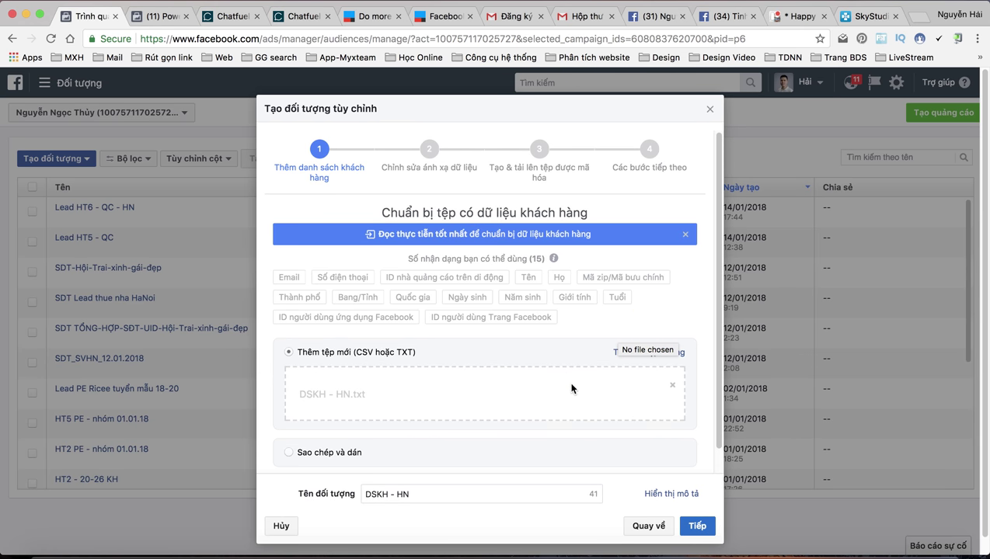
Extend the audience name to "DSKH - HN - Làm đẹp".
{"action": "scroll", "coordinate": [613, 417], "scroll_direction": "down", "scroll_amount": 1}
{"action": "scroll", "coordinate": [614, 417], "scroll_direction": "down", "scroll_amount": 2}
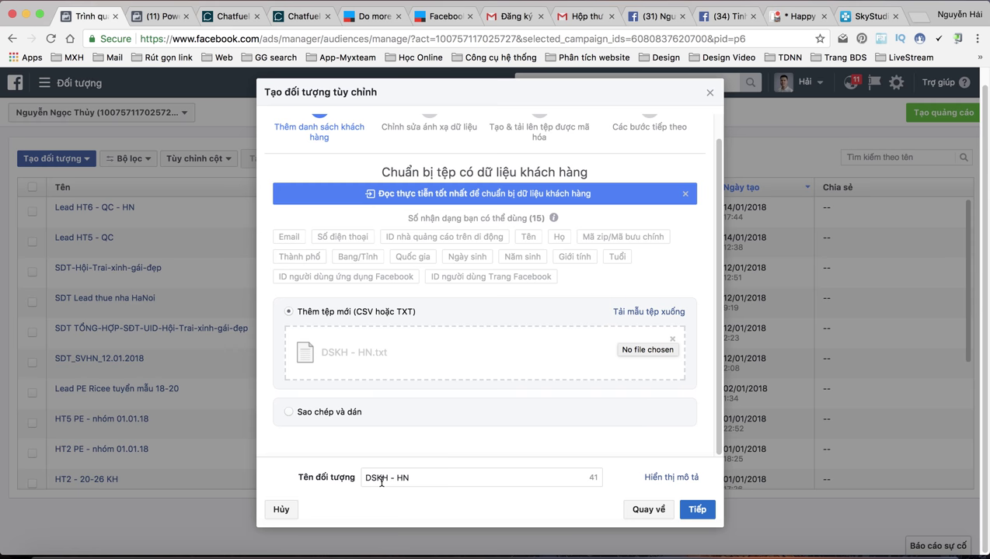
{"action": "left_click", "coordinate": [420, 480]}
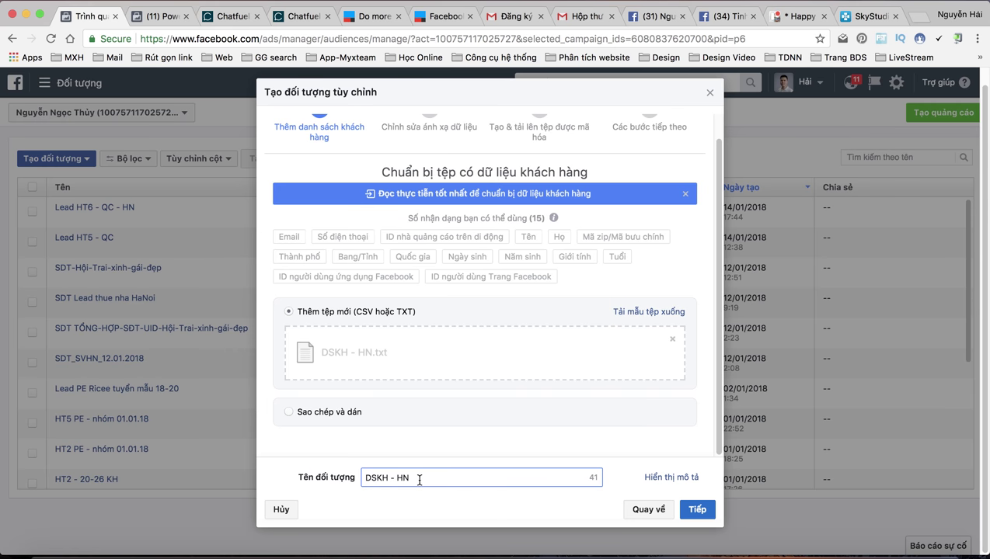
{"action": "type", "text": "- Làm "}
{"action": "type", "text": "dep"}
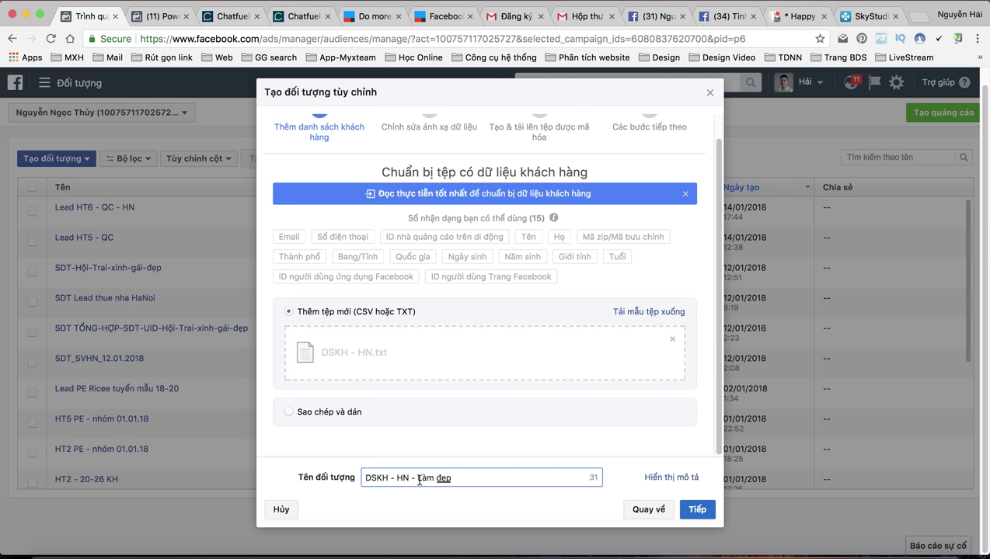
Continue with the data mapped as Số điện thoại, upload the list to create the audience, and finish the wizard.
{"action": "left_click", "coordinate": [698, 511]}
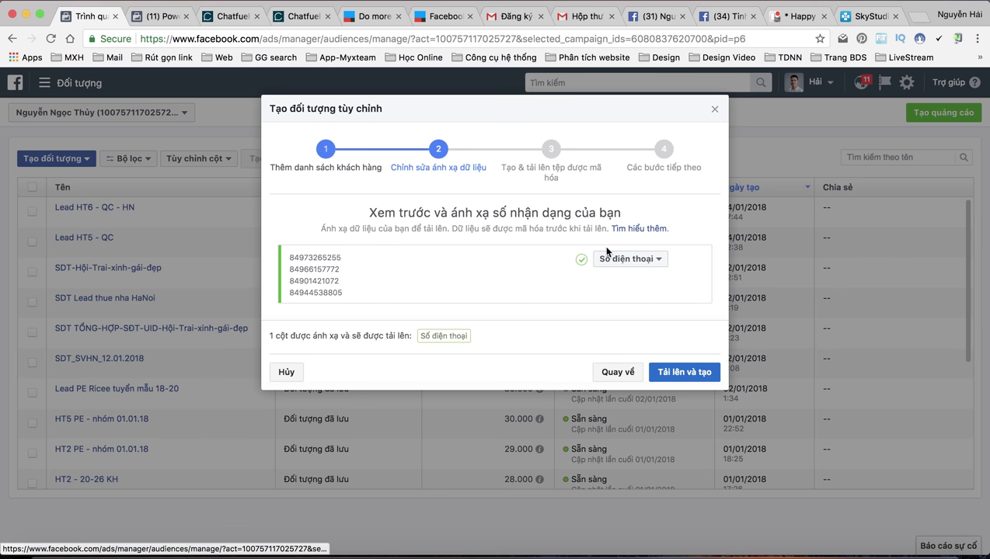
{"action": "left_click", "coordinate": [683, 376]}
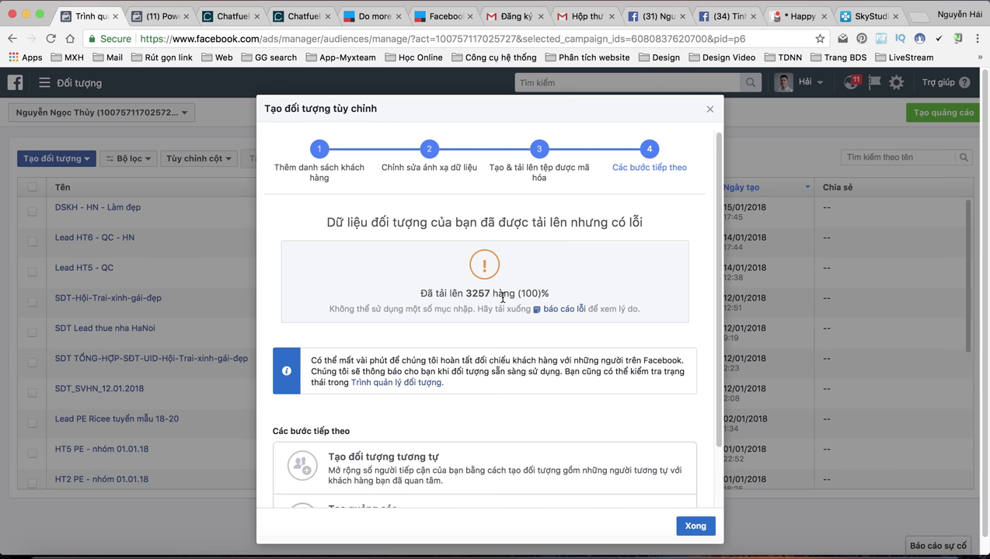
{"action": "scroll", "coordinate": [493, 367], "scroll_direction": "down", "scroll_amount": 3}
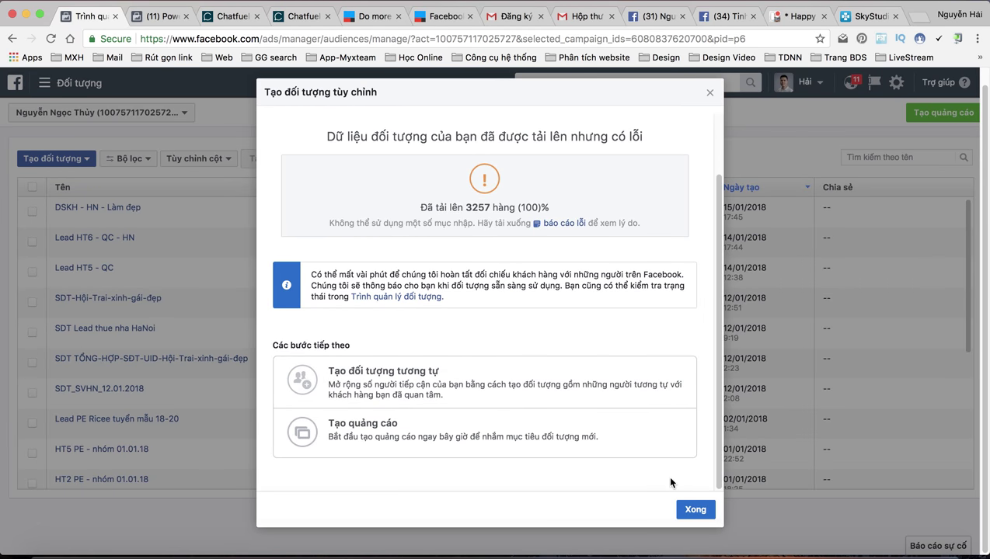
{"action": "left_click", "coordinate": [694, 509]}
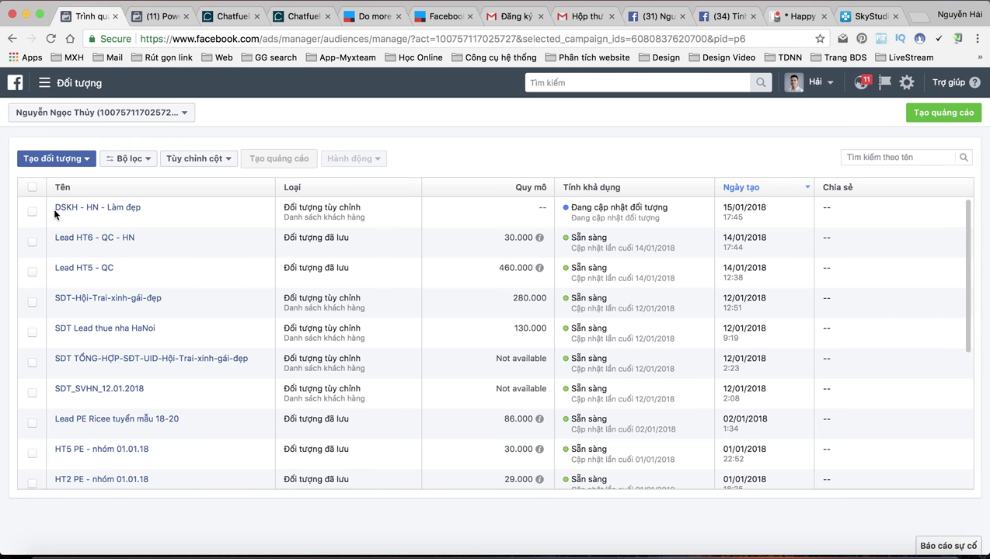
{"action": "mouse_move", "coordinate": [67, 212]}
{"action": "mouse_move", "coordinate": [200, 362]}
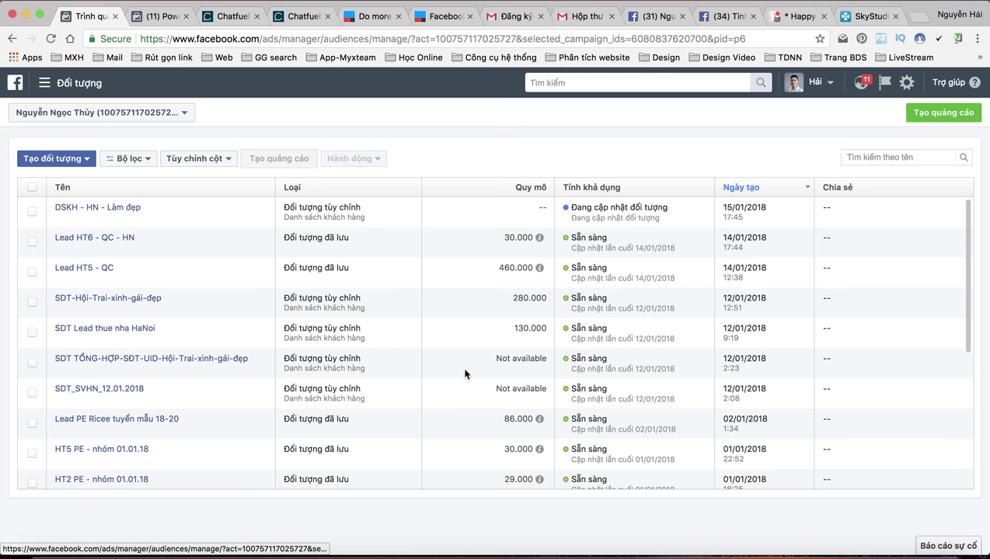